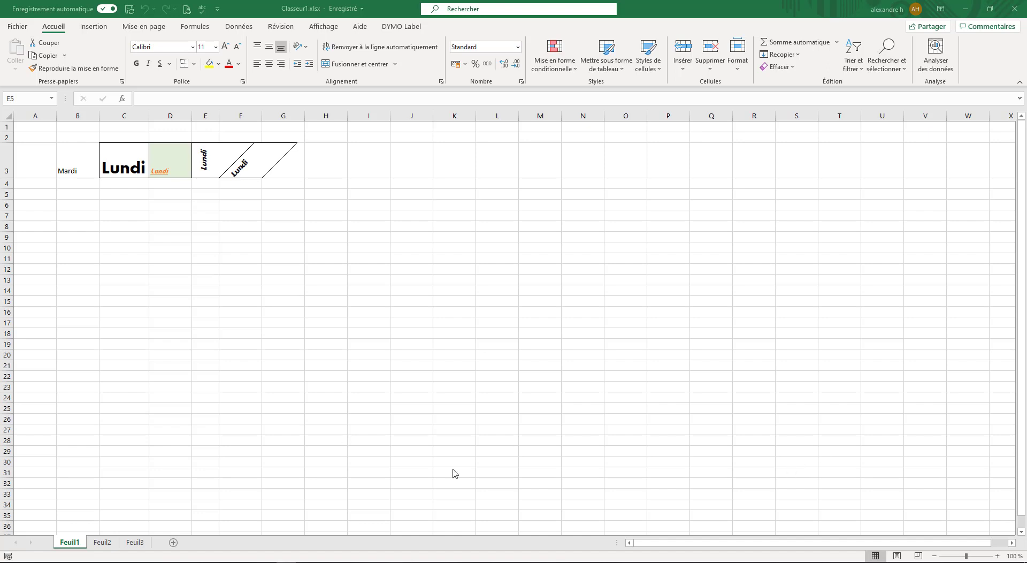
# Enter the text "Les jours de la semaine" in cell H6
pyautogui.click(337, 206)
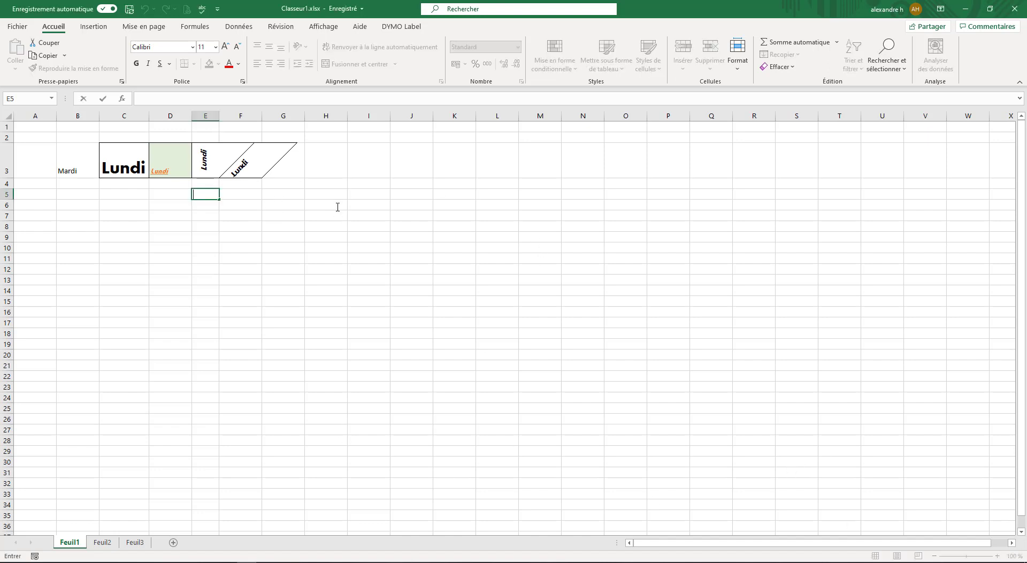
pyautogui.click(336, 207)
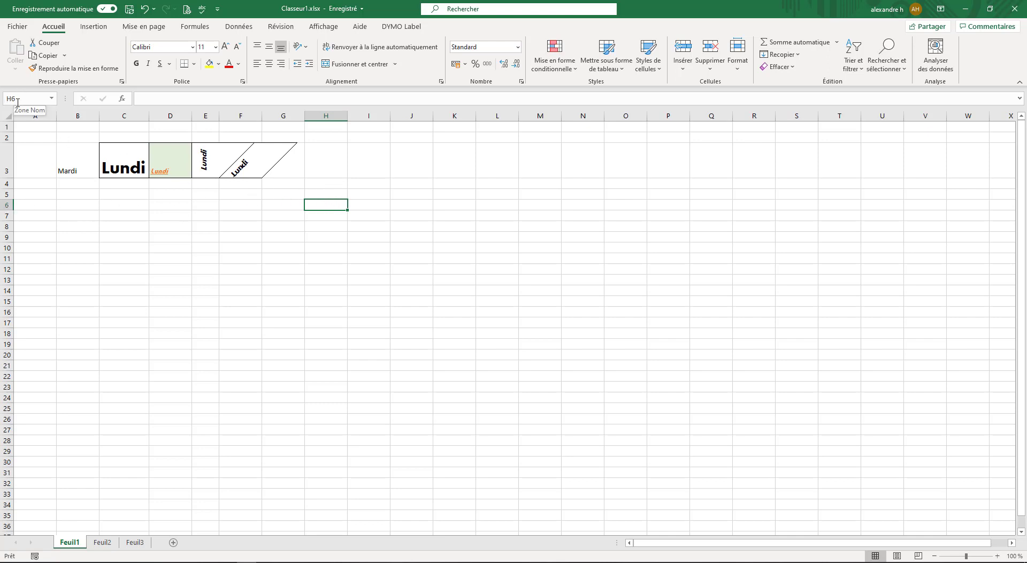
pyautogui.doubleClick(333, 205)
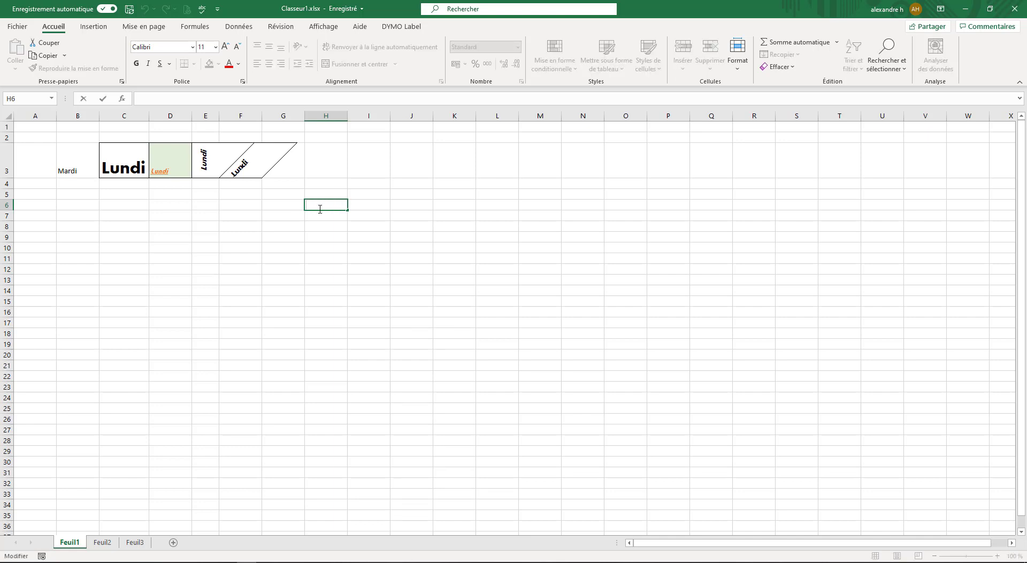
pyautogui.press('Escape')
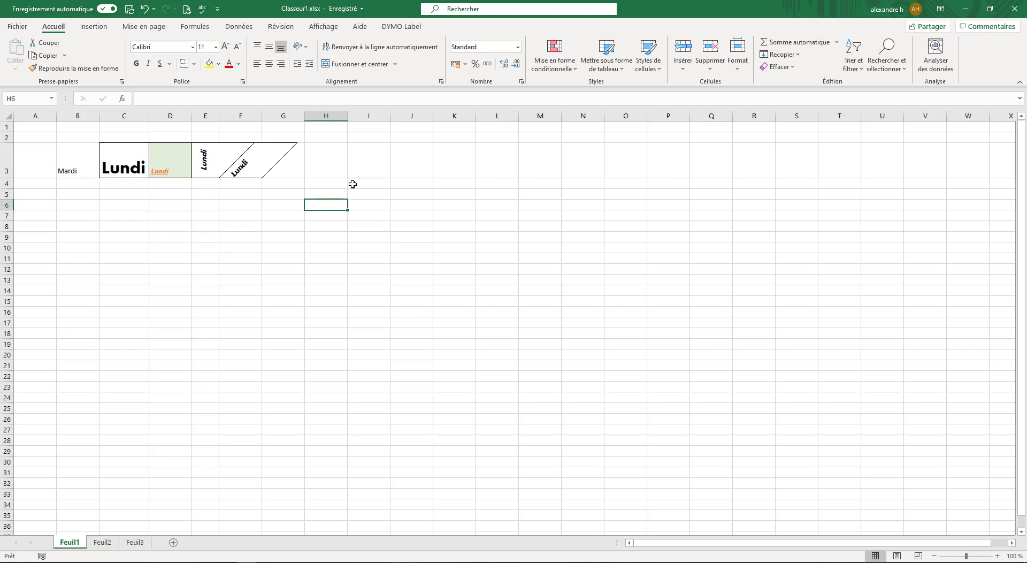
pyautogui.write('Les jours d')
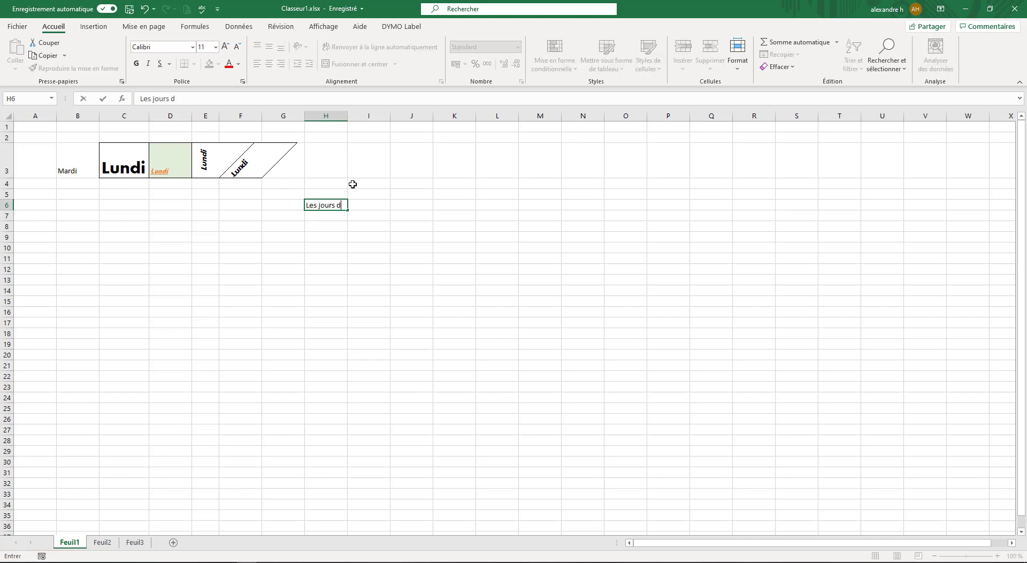
pyautogui.write('e la semaine')
pyautogui.press('Return')
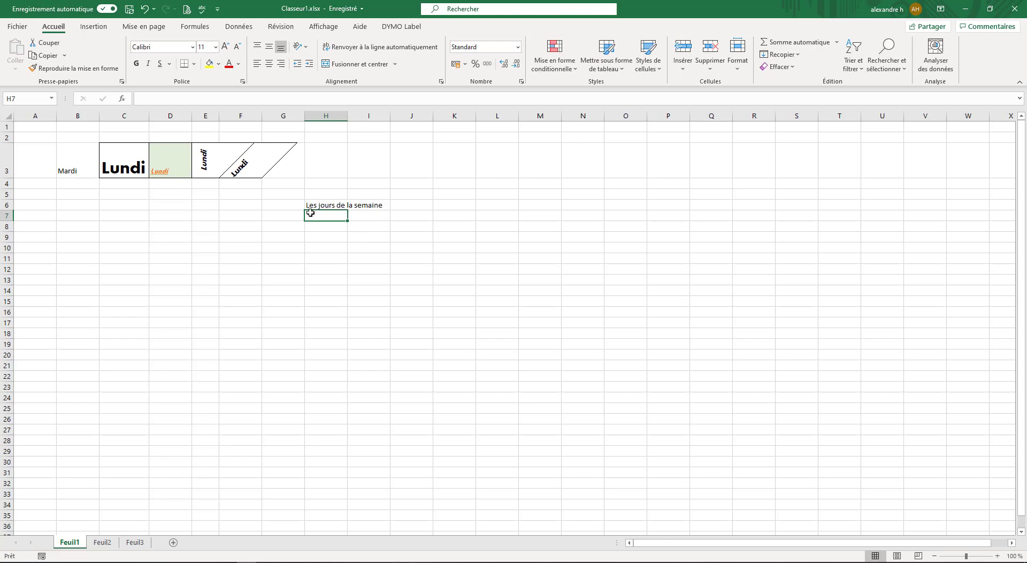
# Turn on automatic text wrapping for cell H6, undo it once, and apply it again
pyautogui.click(325, 236)
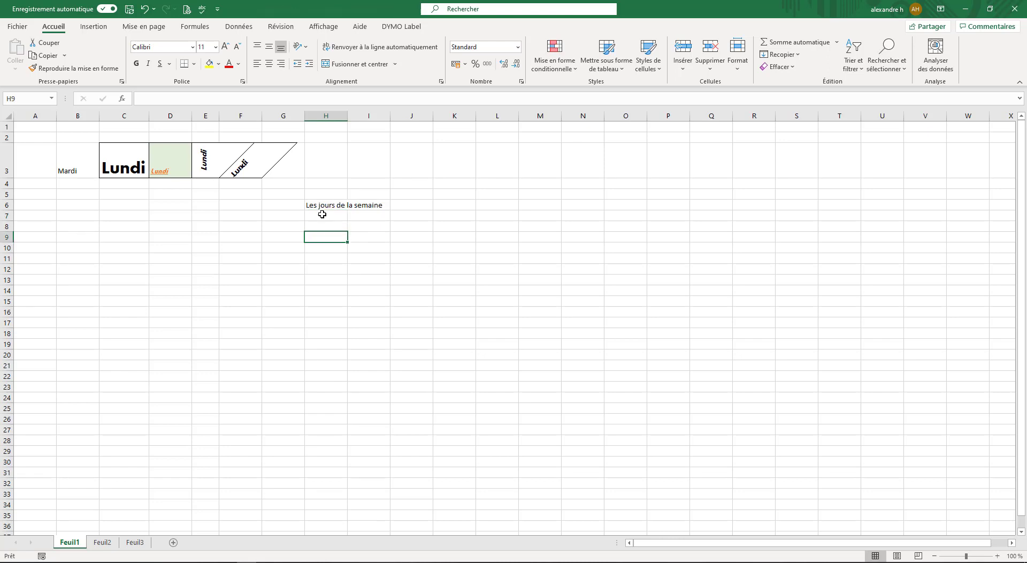
pyautogui.click(320, 207)
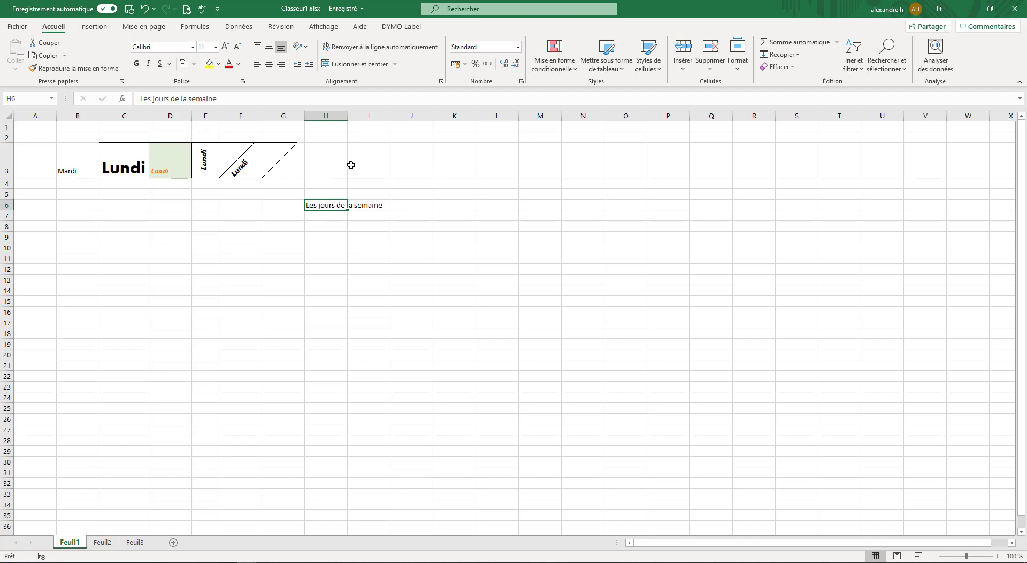
pyautogui.click(369, 51)
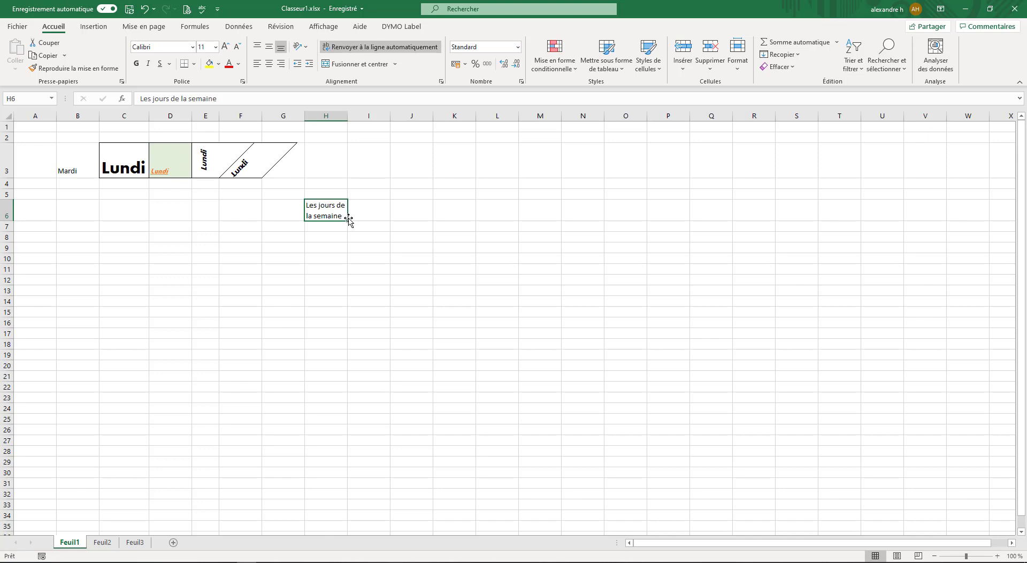
pyautogui.hotkey('ctrl', 'z')
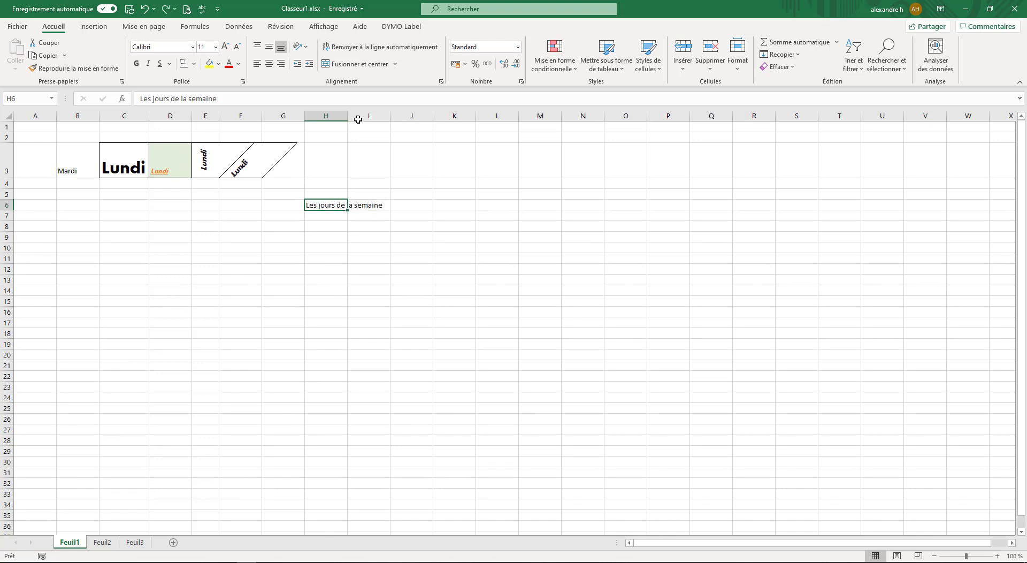
pyautogui.click(368, 49)
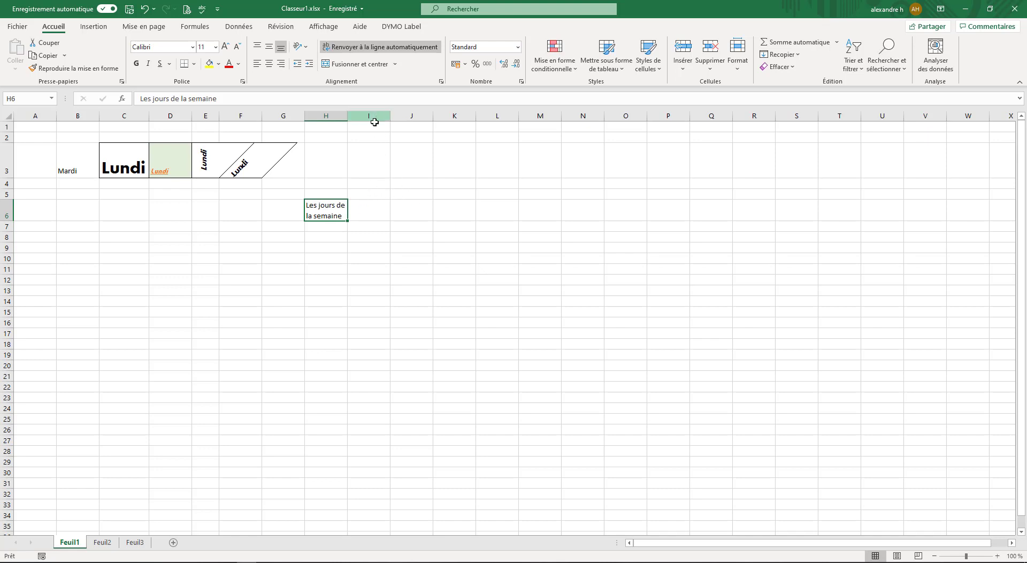
# Enter the text "Les jours de la semaine" in cell I6 as well
pyautogui.click(374, 213)
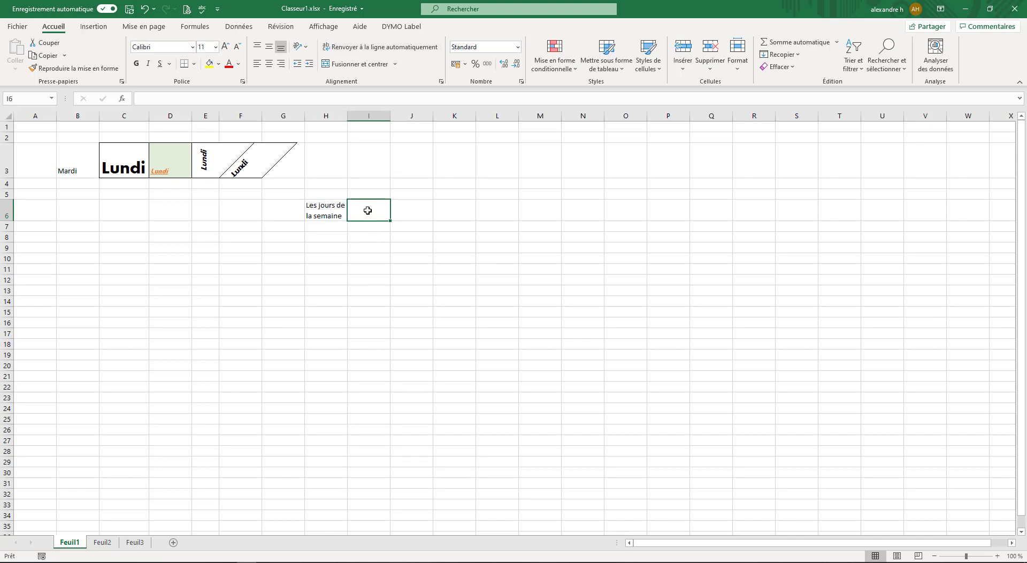
pyautogui.write('Les jours')
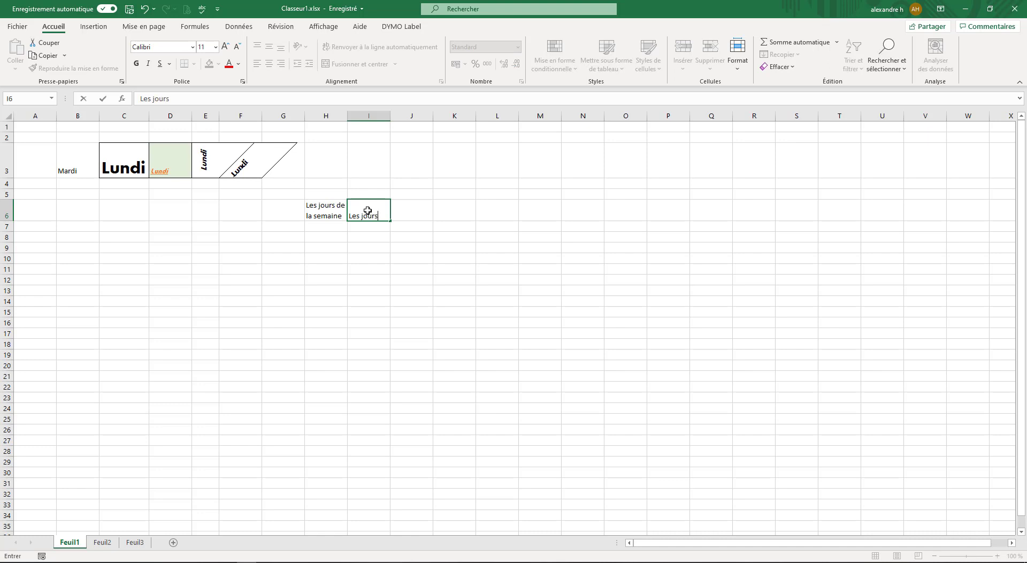
pyautogui.write(' de')
pyautogui.write('e l')
pyautogui.write('a semaine')
pyautogui.press('Return')
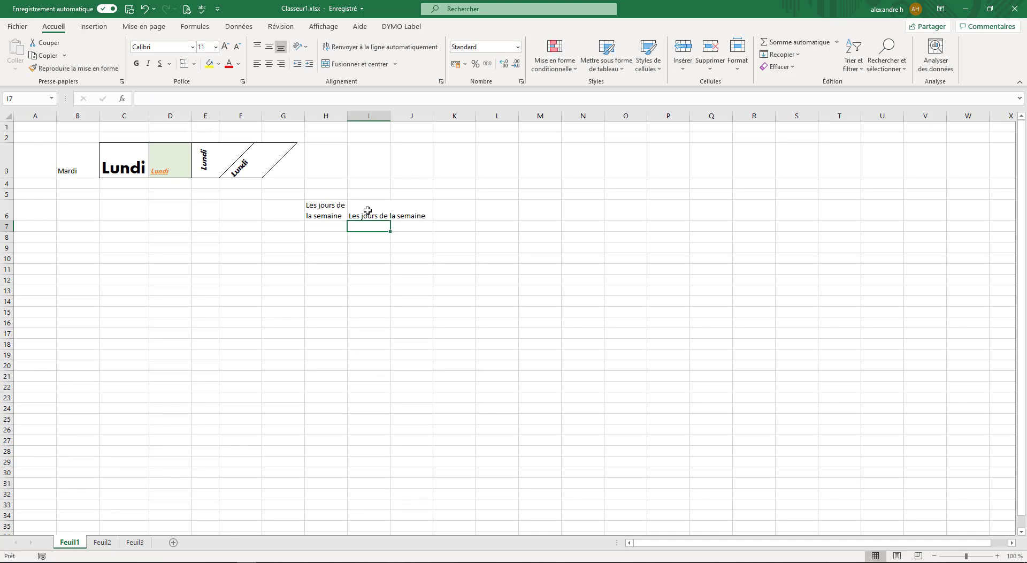
pyautogui.click(368, 210)
pyautogui.click(361, 270)
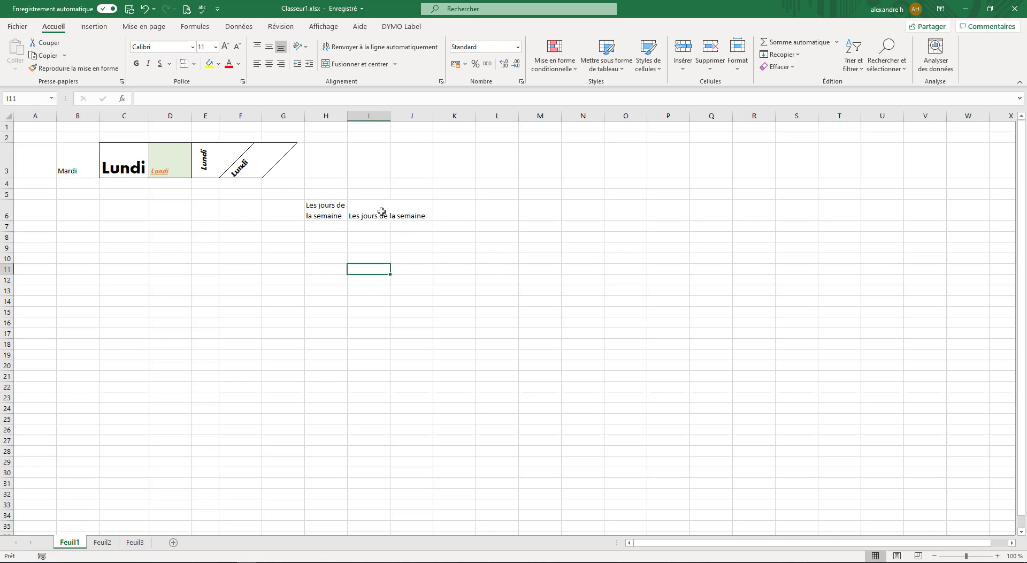
pyautogui.click(381, 212)
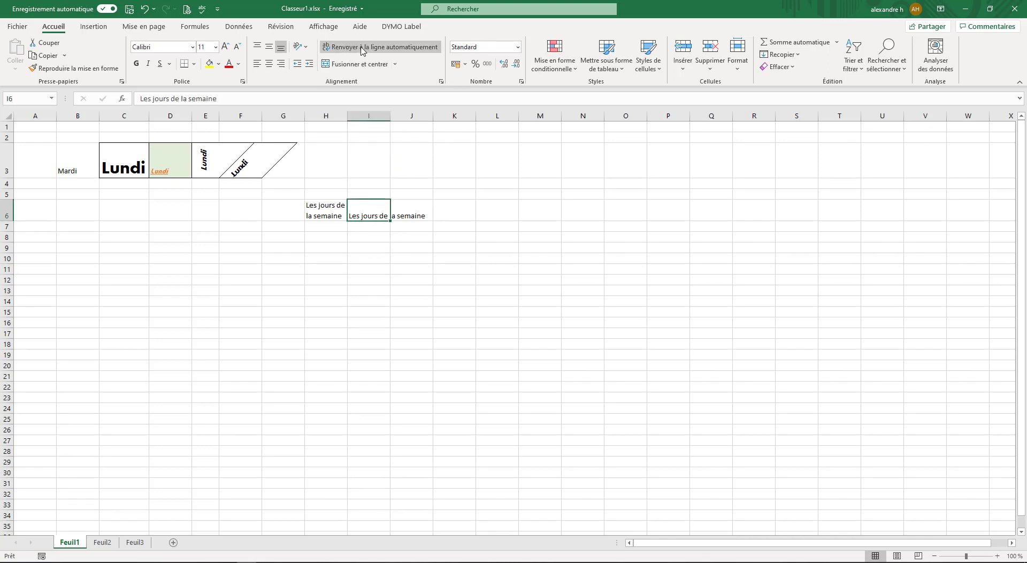
pyautogui.moveTo(273, 212); pyautogui.dragTo(478, 224)
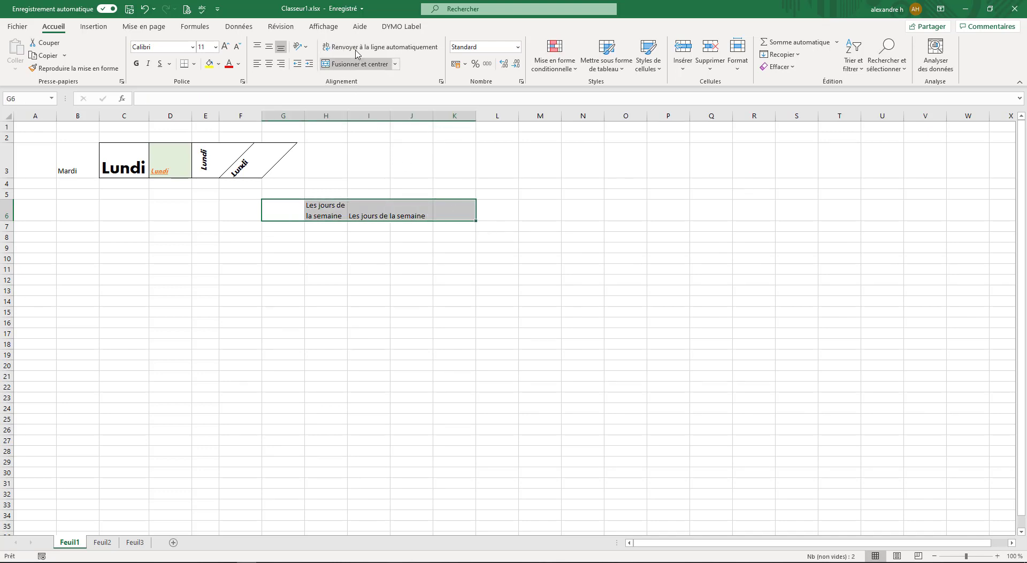
pyautogui.click(372, 215)
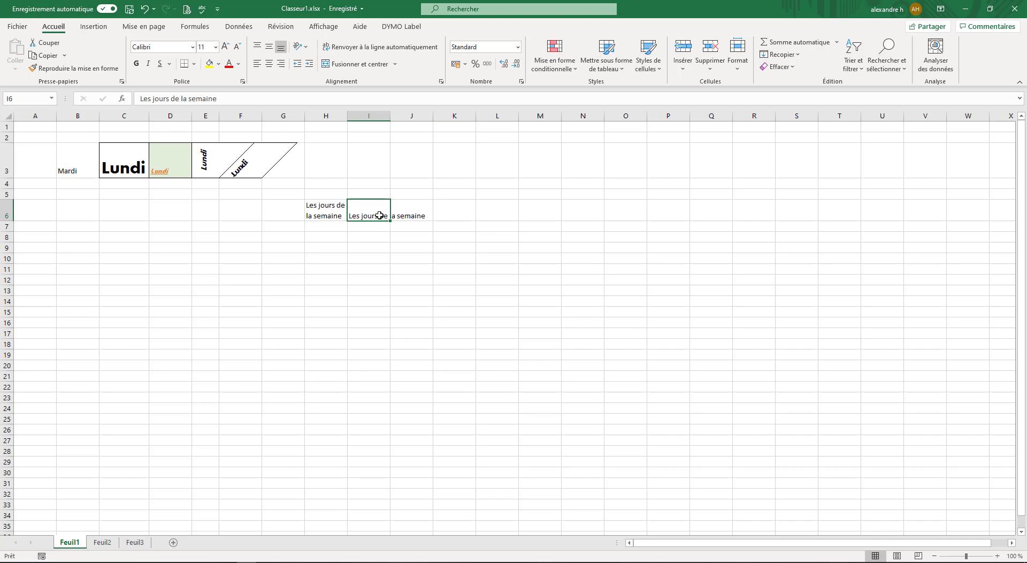
pyautogui.doubleClick(383, 216)
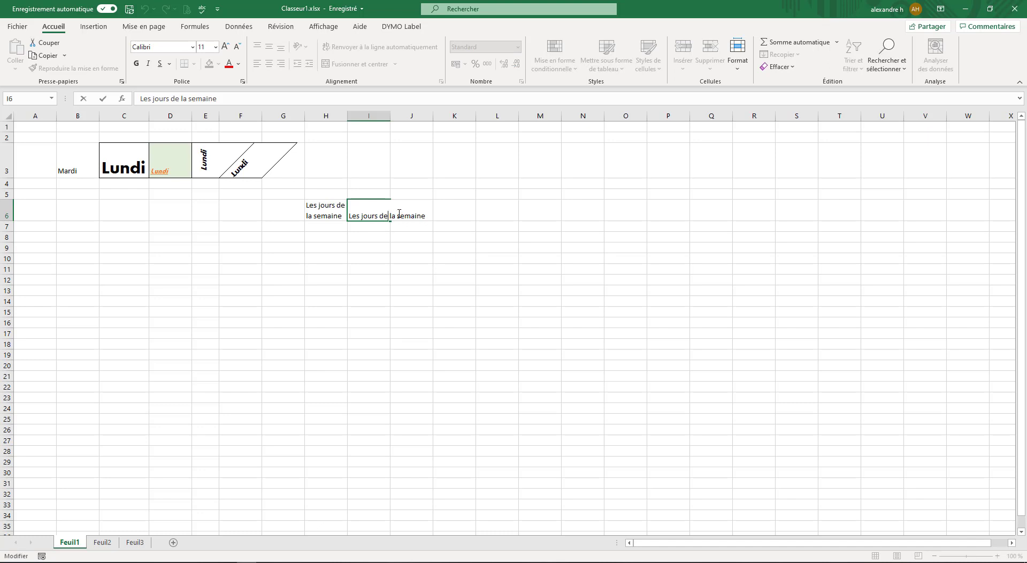
pyautogui.press('alt')
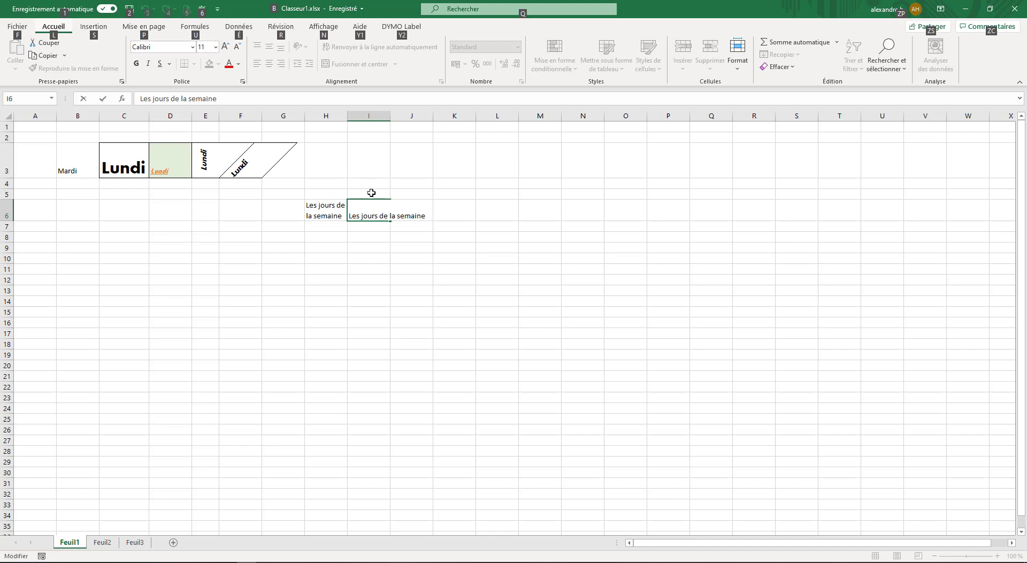
pyautogui.press('Escape')
pyautogui.press('Escape')
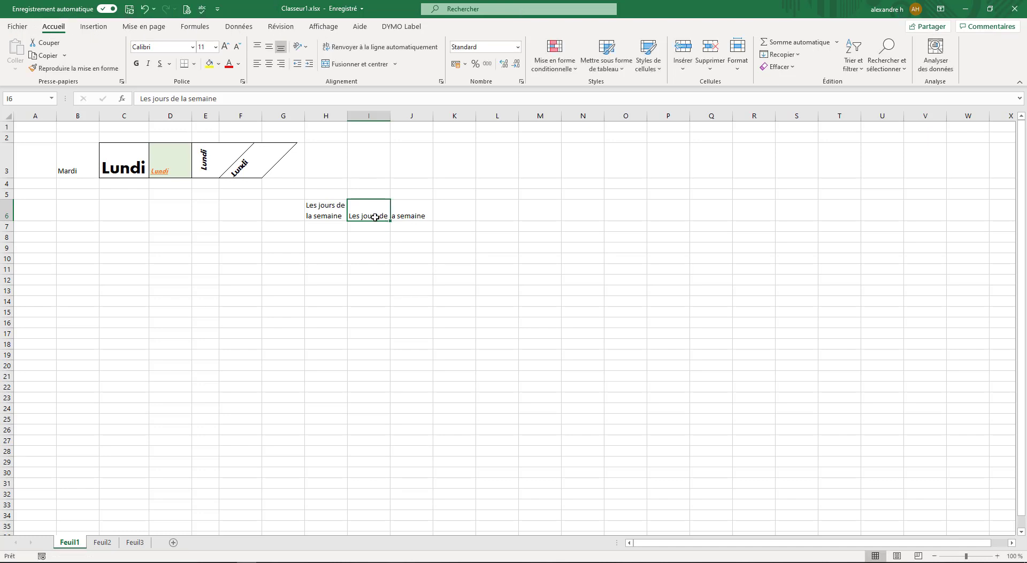
# Insert a manual line break in cell I6 between "Les jours de" and "la semaine"
pyautogui.click(178, 98)
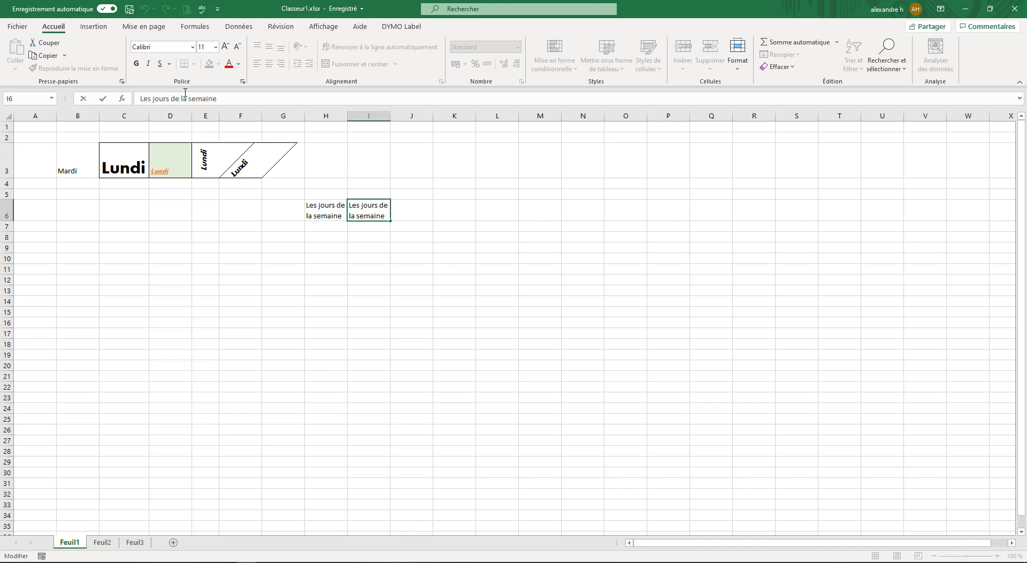
pyautogui.press('BackSpace')
pyautogui.press('BackSpace')
pyautogui.press('BackSpace')
pyautogui.press('BackSpace')
pyautogui.press('BackSpace')
pyautogui.press('BackSpace')
pyautogui.press('BackSpace')
pyautogui.press('BackSpace')
pyautogui.press('BackSpace')
pyautogui.press('BackSpace')
pyautogui.press('BackSpace')
pyautogui.press('BackSpace')
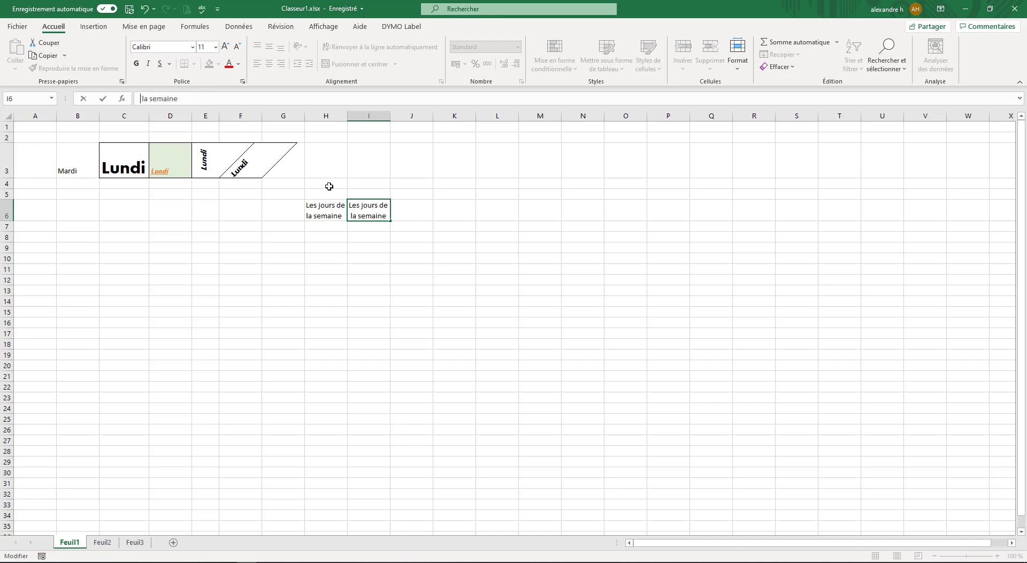
pyautogui.press('Return')
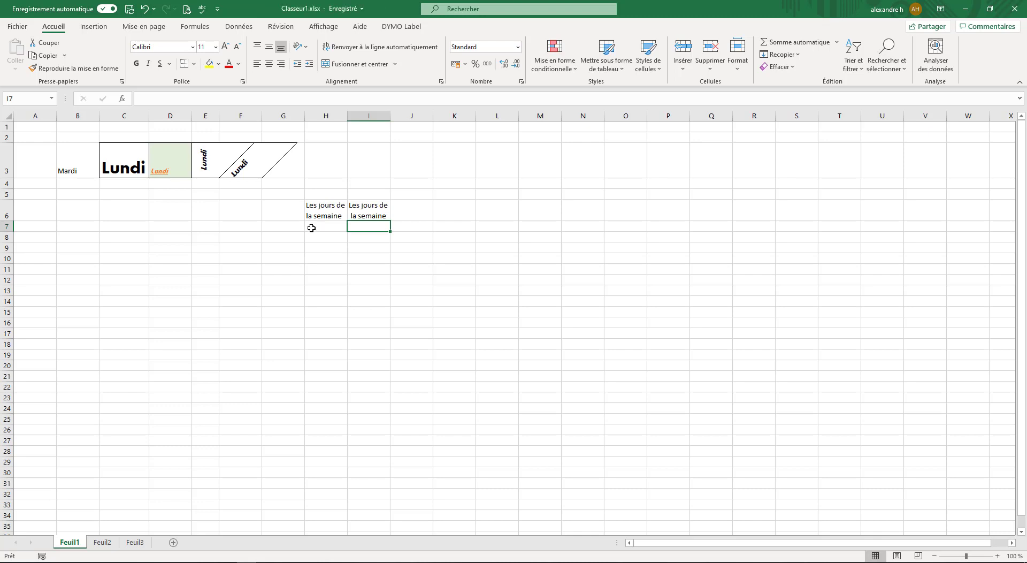
# Append "en 2021" to the end of the text in cell H6
pyautogui.click(321, 214)
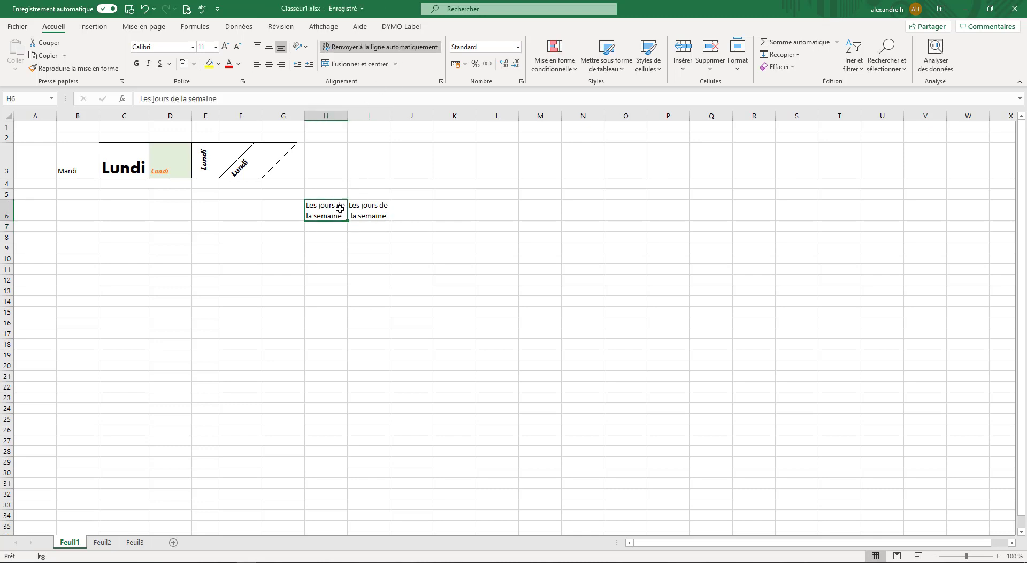
pyautogui.doubleClick(340, 215)
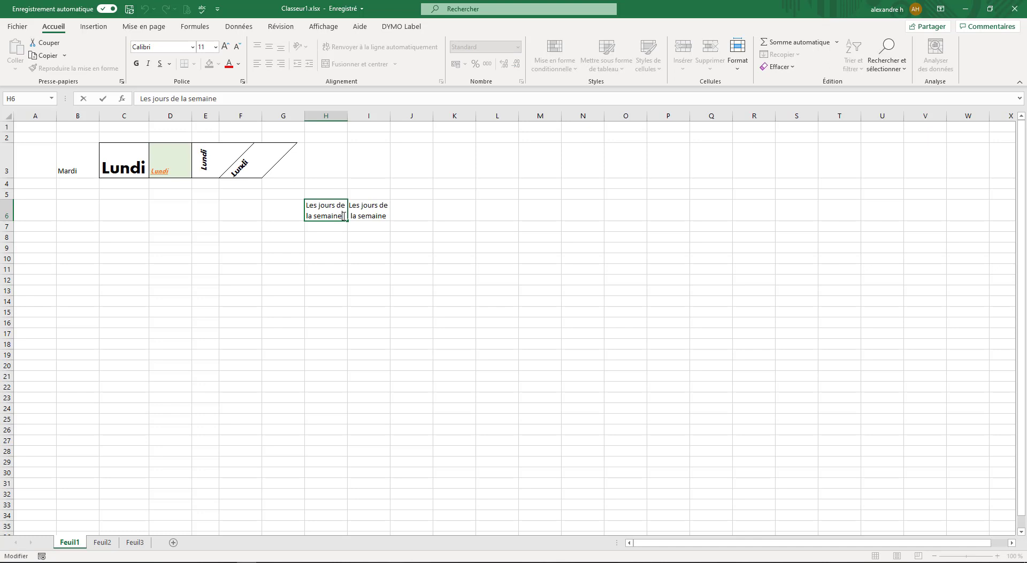
pyautogui.write('en 2021')
pyautogui.press('Return')
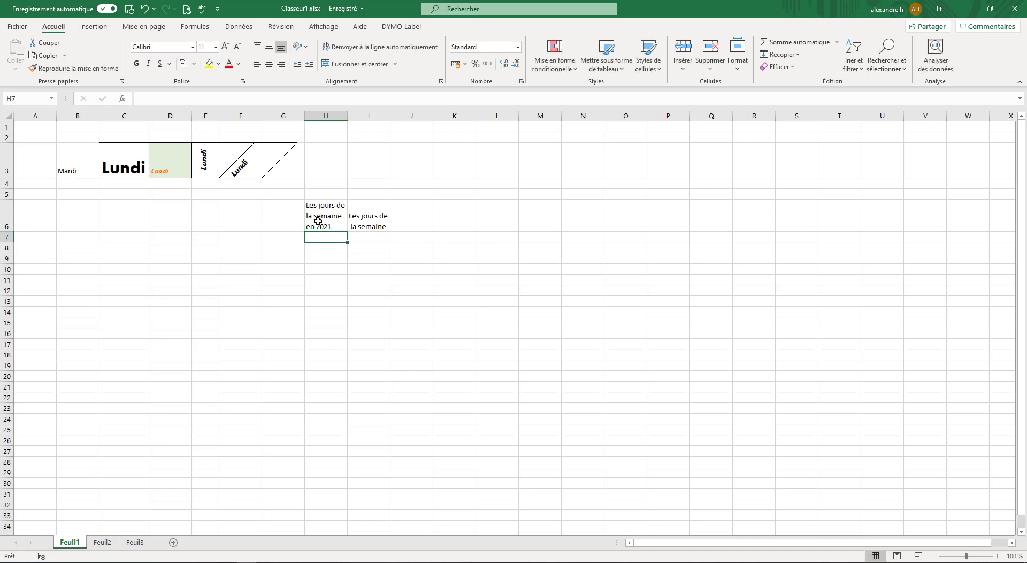
# Append "en 2021" to the second line of the text in cell I6
pyautogui.doubleClick(385, 227)
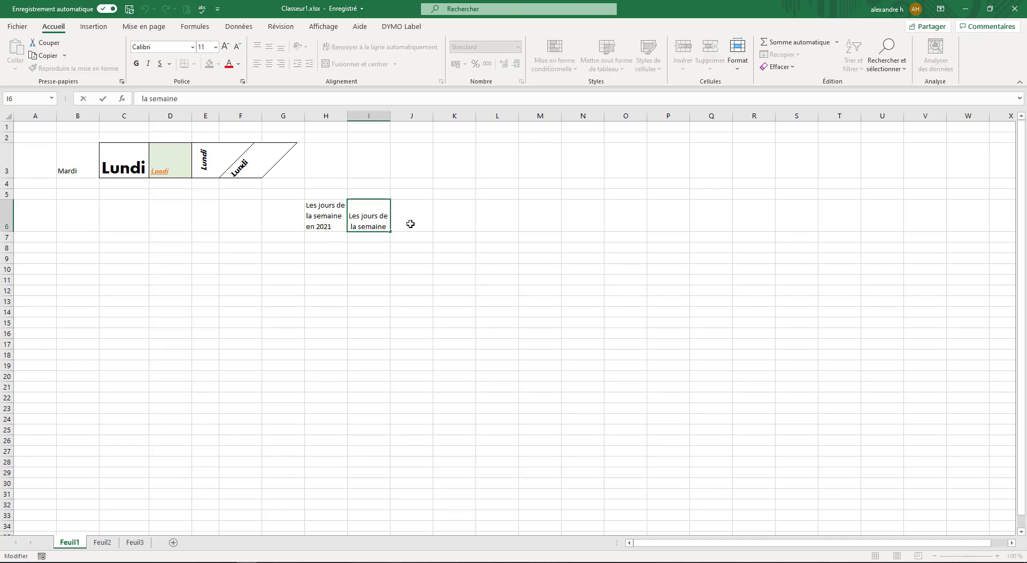
pyautogui.write('en 2021')
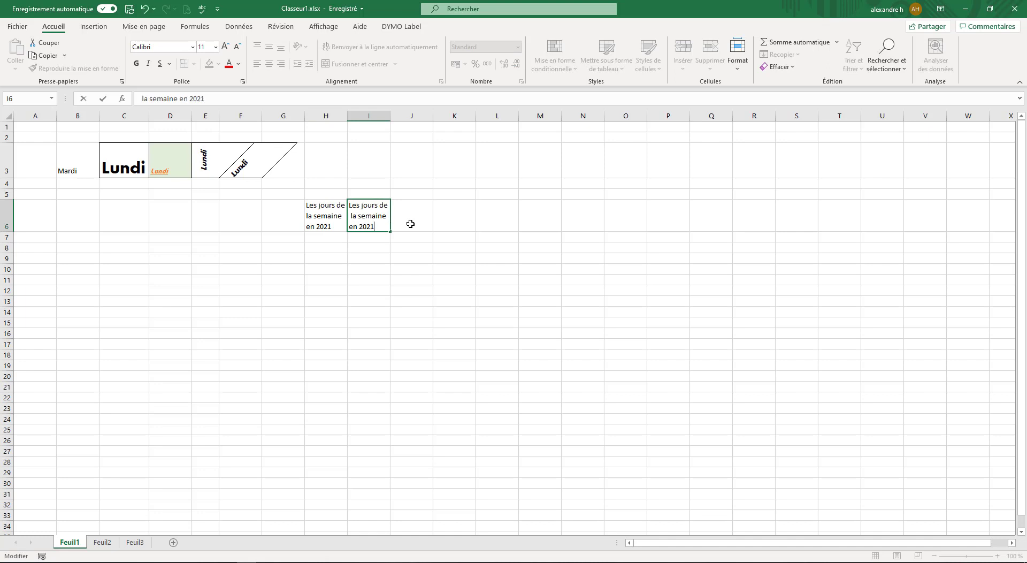
pyautogui.press('Return')
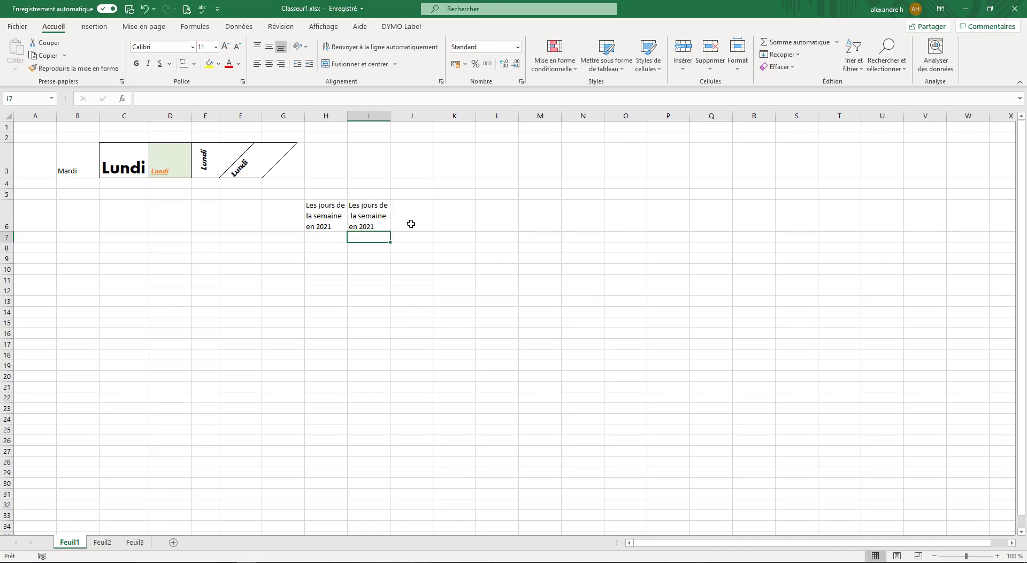
# Turn off automatic text wrapping for cell I6
pyautogui.click(383, 222)
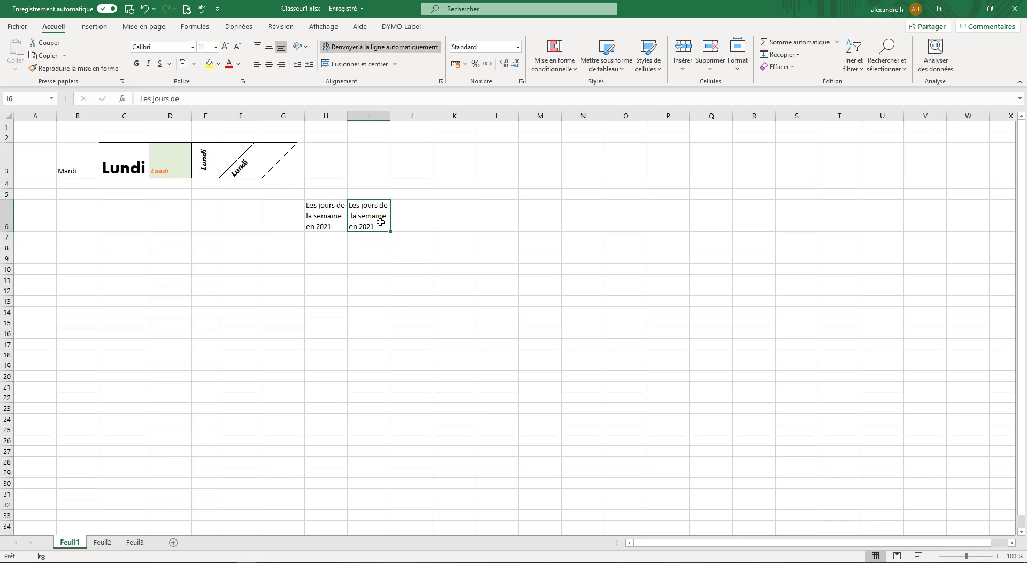
pyautogui.click(373, 48)
pyautogui.click(417, 300)
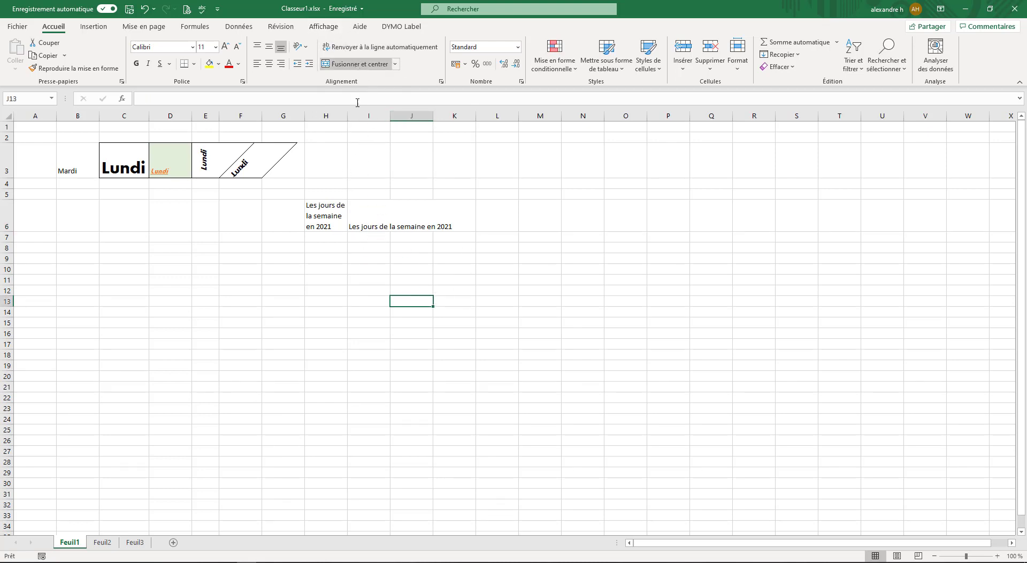
pyautogui.click(387, 273)
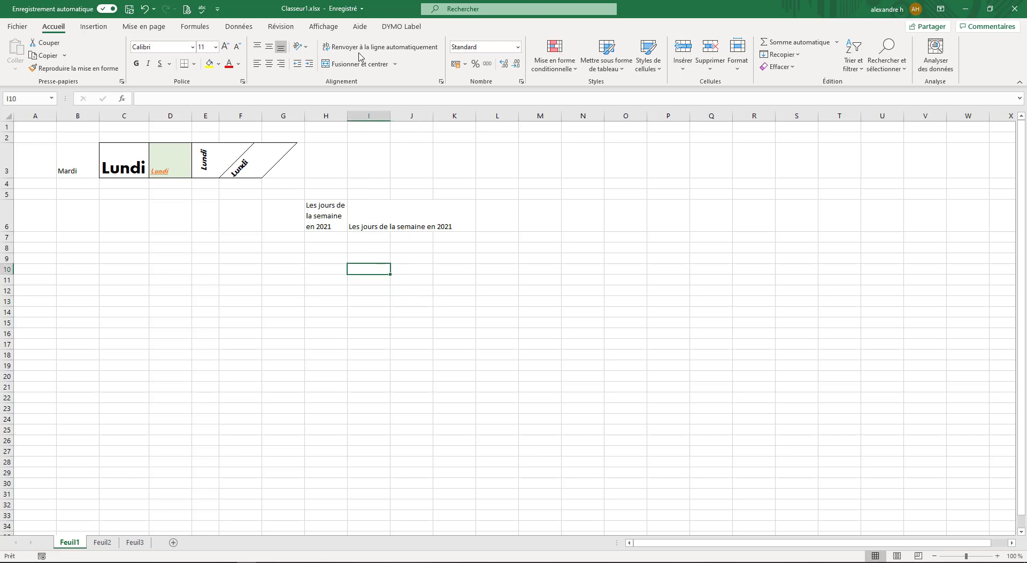
pyautogui.click(403, 265)
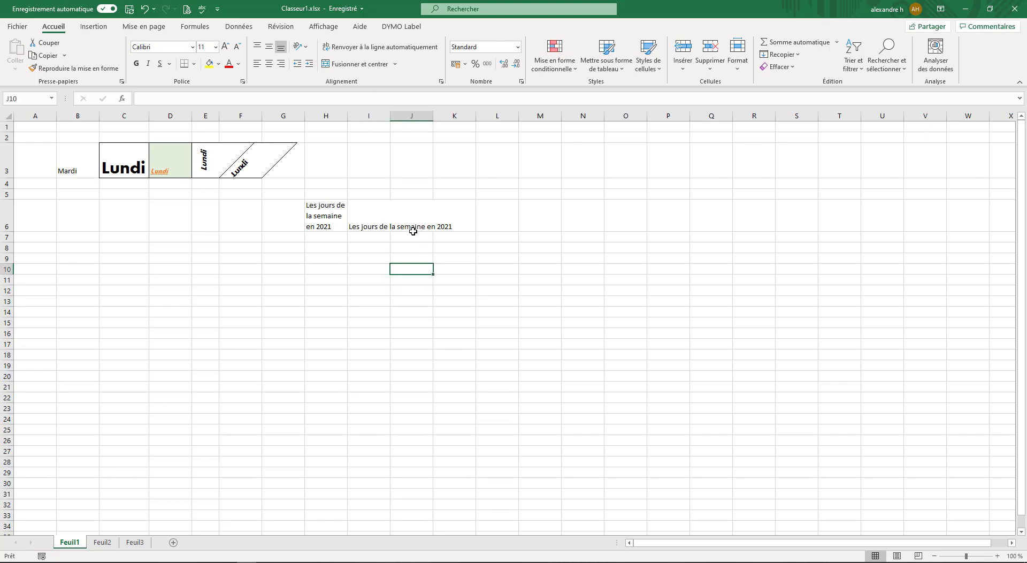
pyautogui.click(373, 227)
pyautogui.click(367, 250)
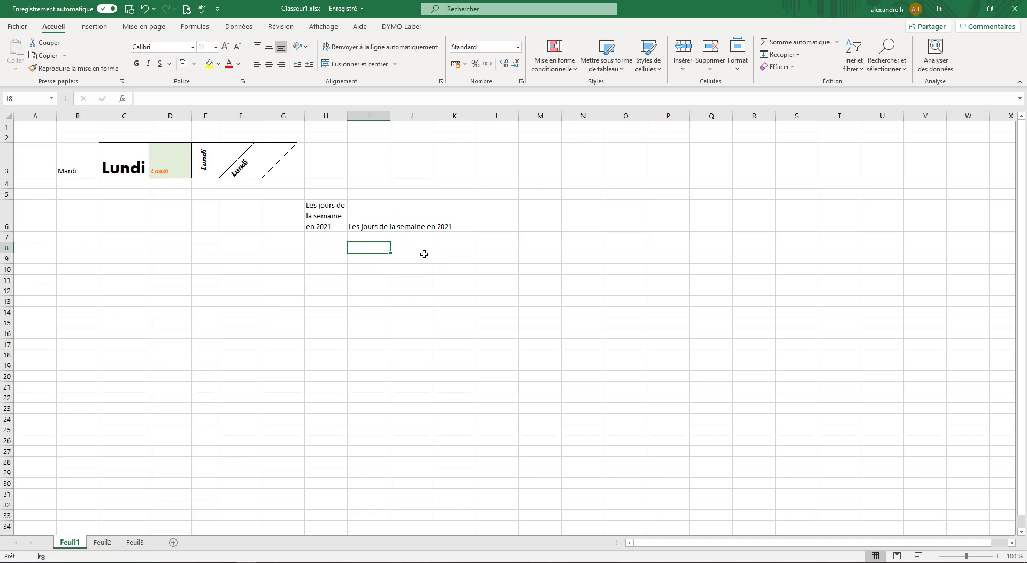
# Copy the text from cell I6 into cell I8
pyautogui.click(405, 245)
pyautogui.click(380, 226)
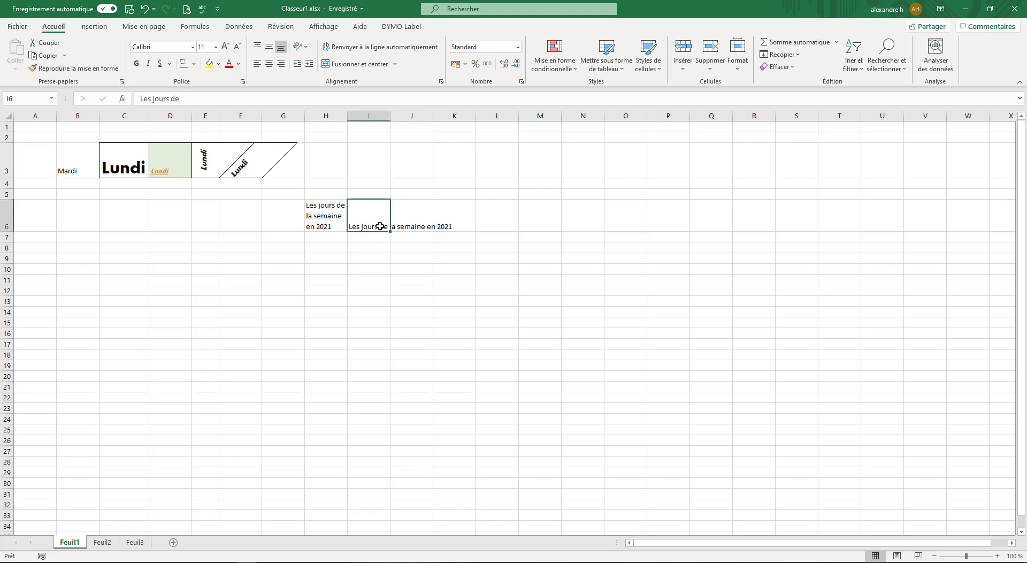
pyautogui.hotkey('ctrl', 'c')
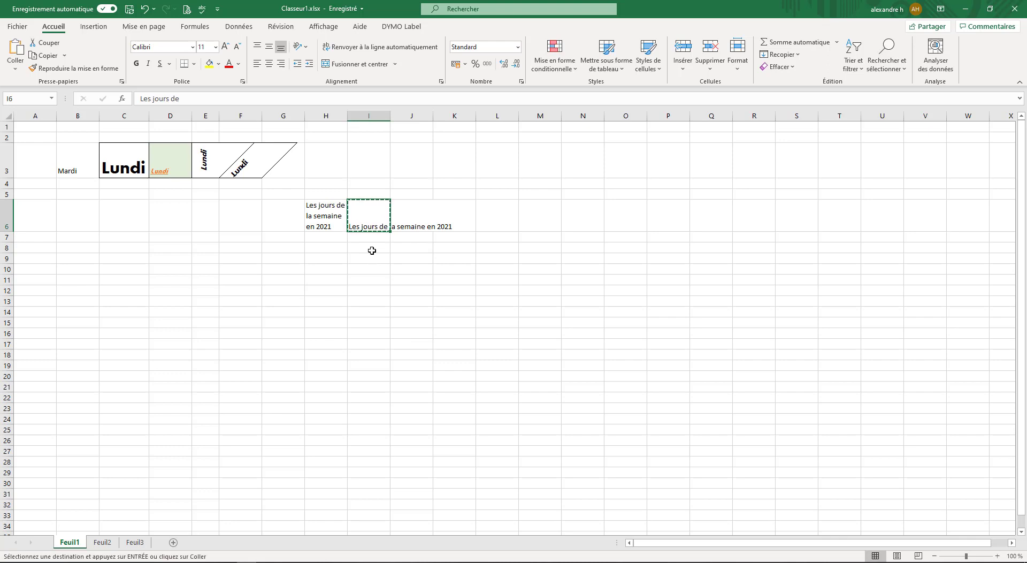
pyautogui.click(370, 247)
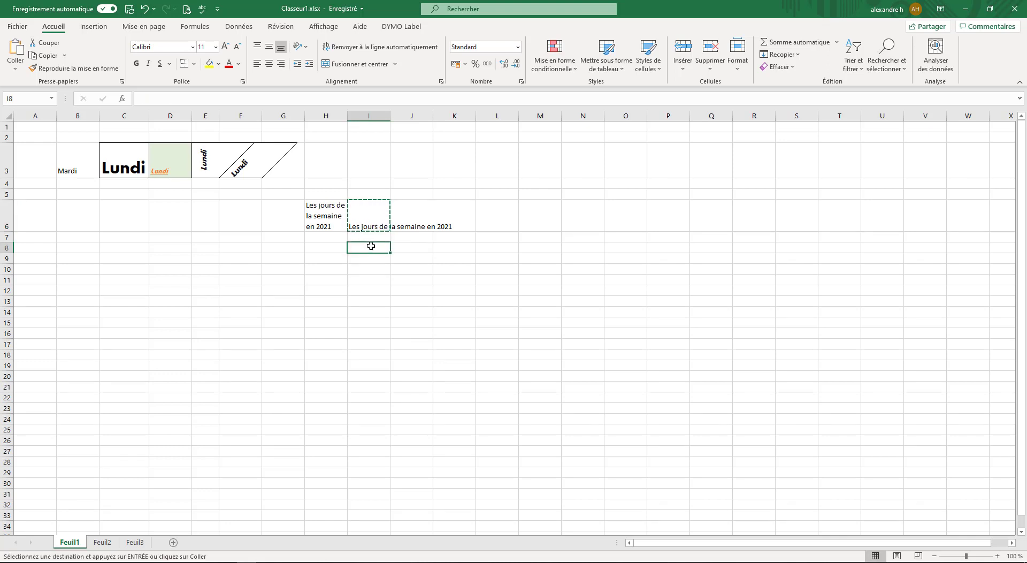
pyautogui.hotkey('ctrl', 'v')
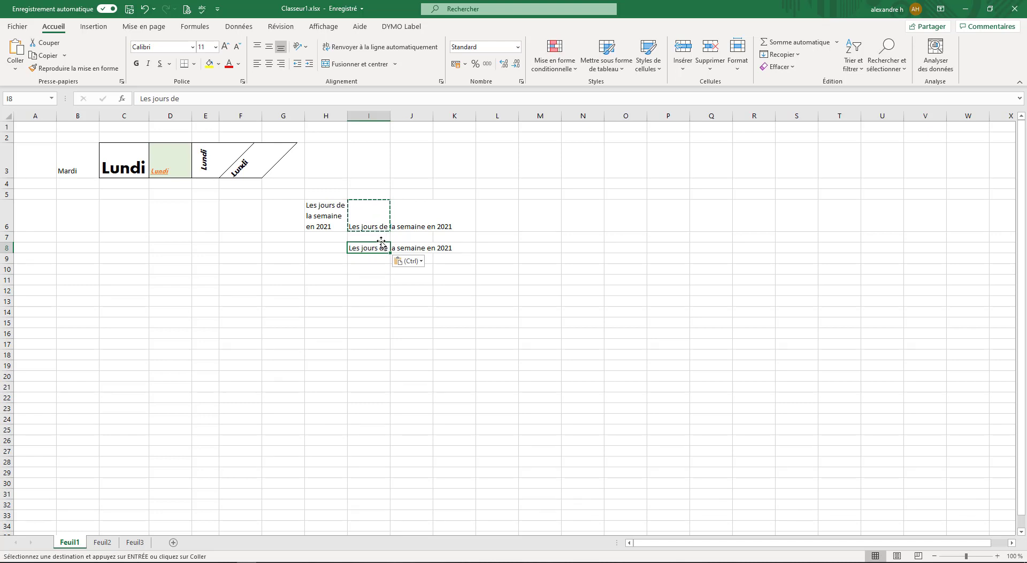
# Examine which cell holds the overflowing text in row 8 by alternating between cells I8 and J8
pyautogui.click(378, 225)
pyautogui.click(372, 247)
pyautogui.click(406, 250)
pyautogui.press('Left')
pyautogui.press('Right')
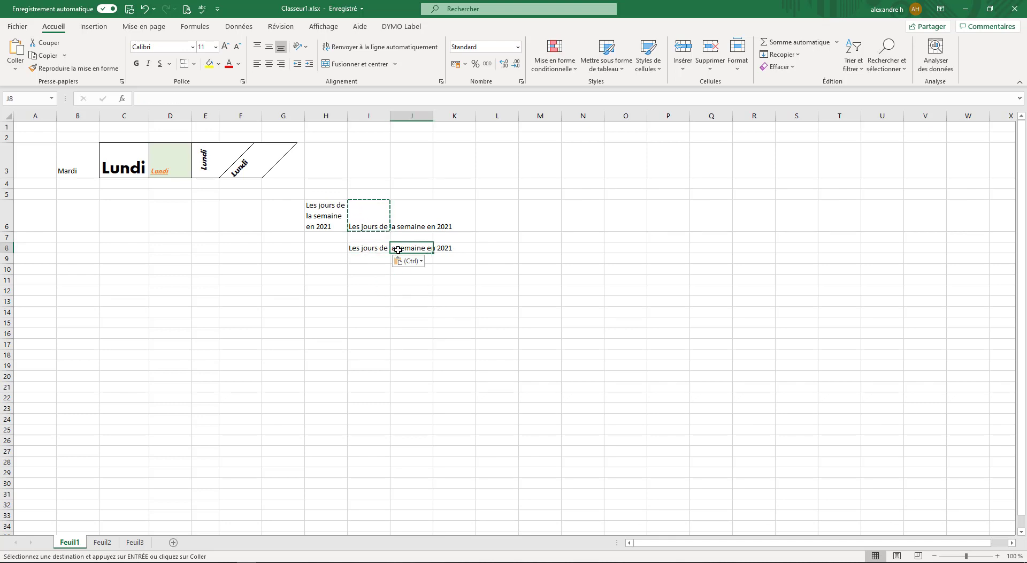
pyautogui.press('Left')
pyautogui.press('Right')
pyautogui.press('Left')
pyautogui.press('Right')
pyautogui.press('Left')
pyautogui.press('Right')
pyautogui.press('Left')
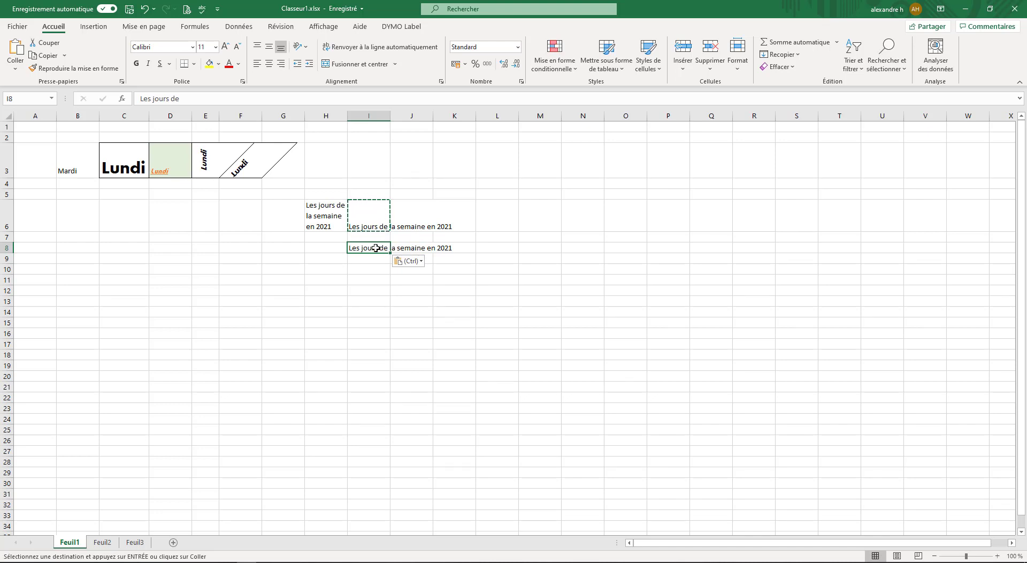
# Merge and center cells I8 to K8 so the copied text sits in one wide cell
pyautogui.moveTo(376, 247); pyautogui.dragTo(453, 246)
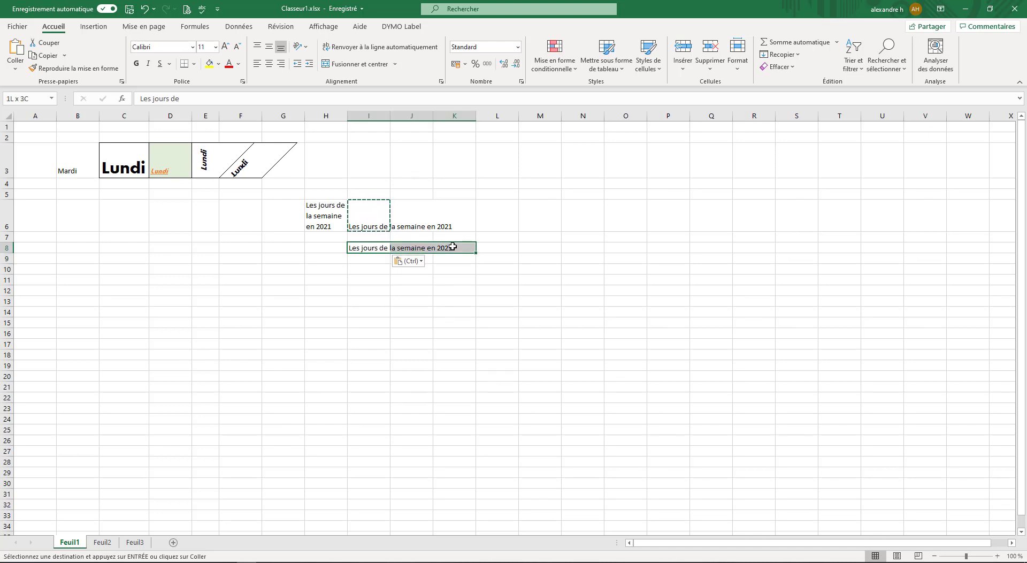
pyautogui.moveTo(377, 247); pyautogui.dragTo(447, 246)
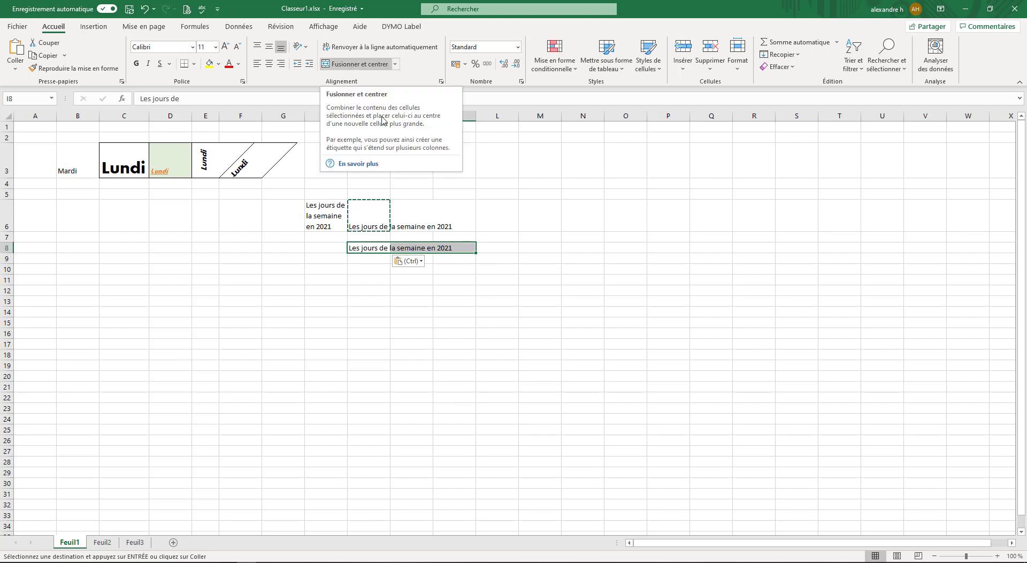
pyautogui.click(367, 250)
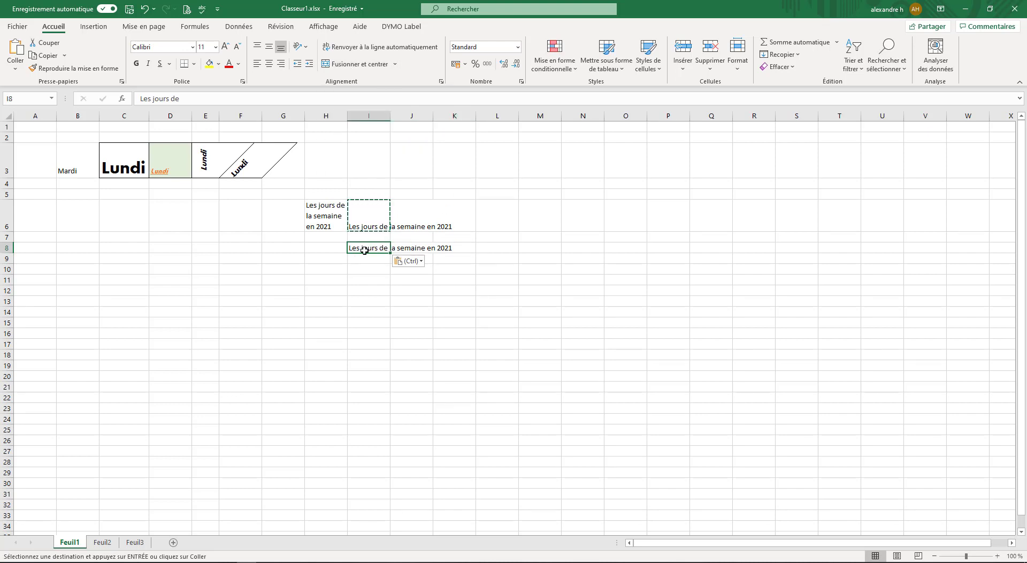
pyautogui.moveTo(364, 250); pyautogui.dragTo(446, 247)
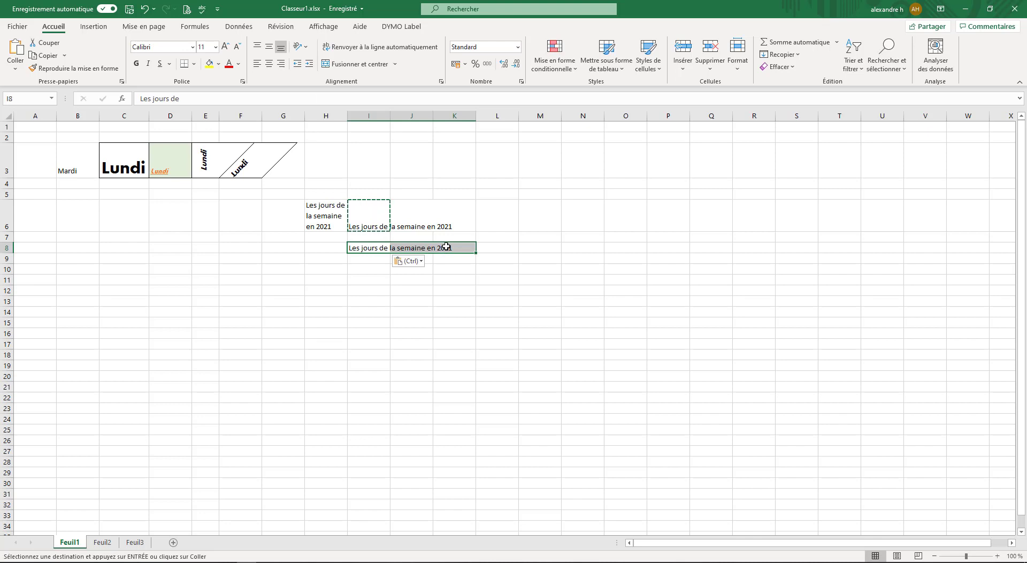
pyautogui.click(370, 69)
pyautogui.click(411, 354)
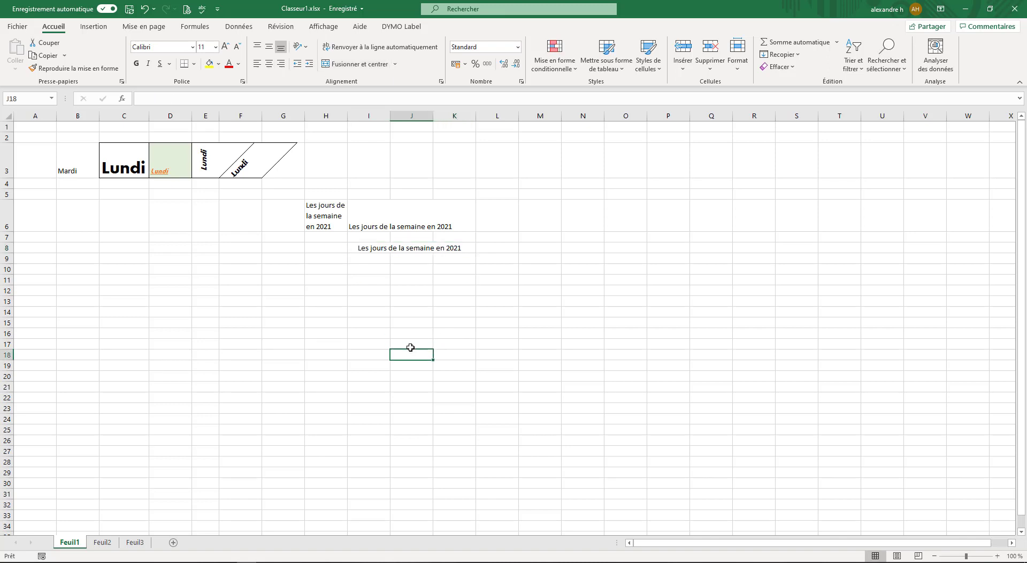
# Compare the separate cells I6 to K6 with the merged cell in row 8 by stepping through them
pyautogui.click(374, 222)
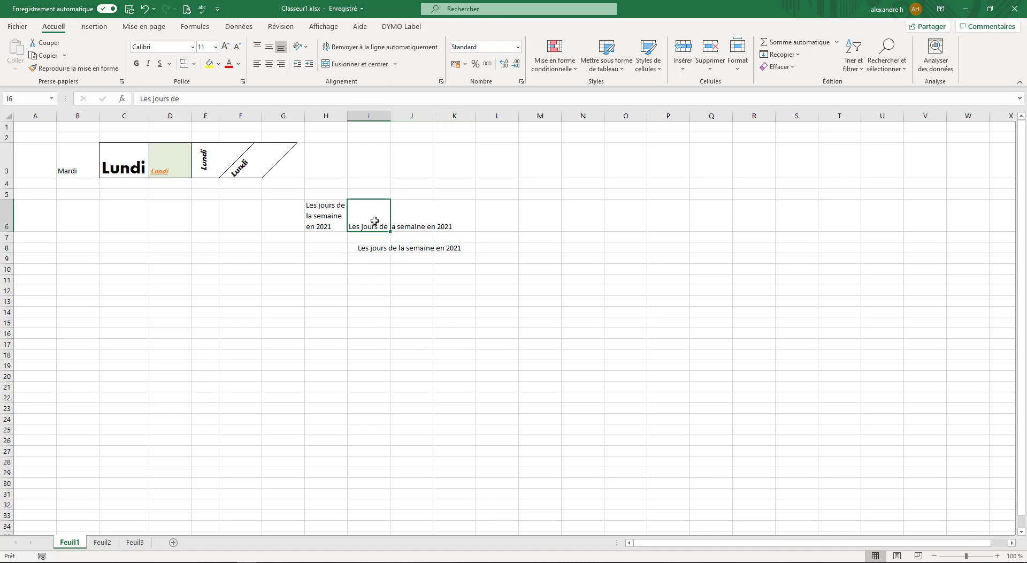
pyautogui.press('Right')
pyautogui.press('Right')
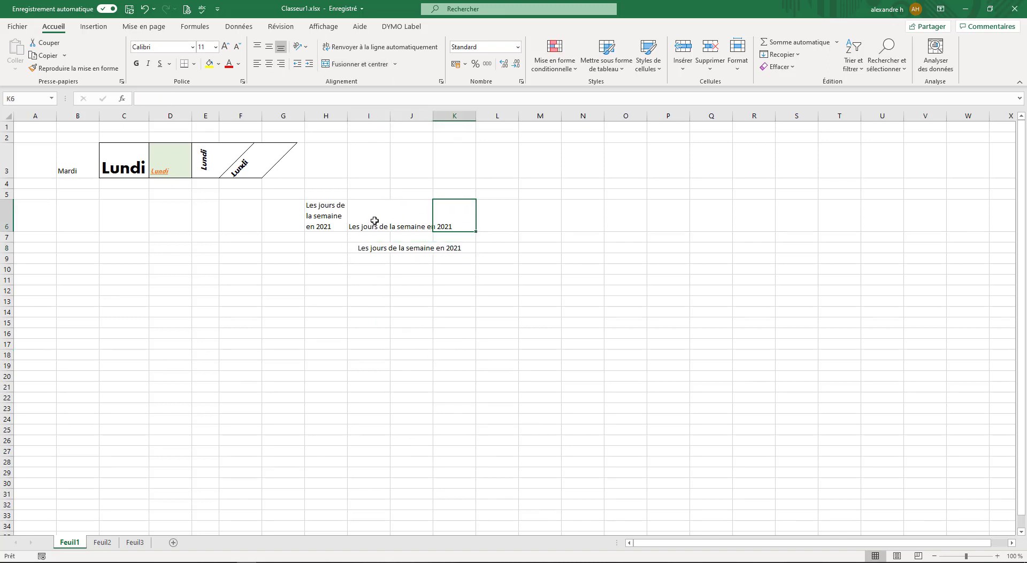
pyautogui.press('Down')
pyautogui.press('Down')
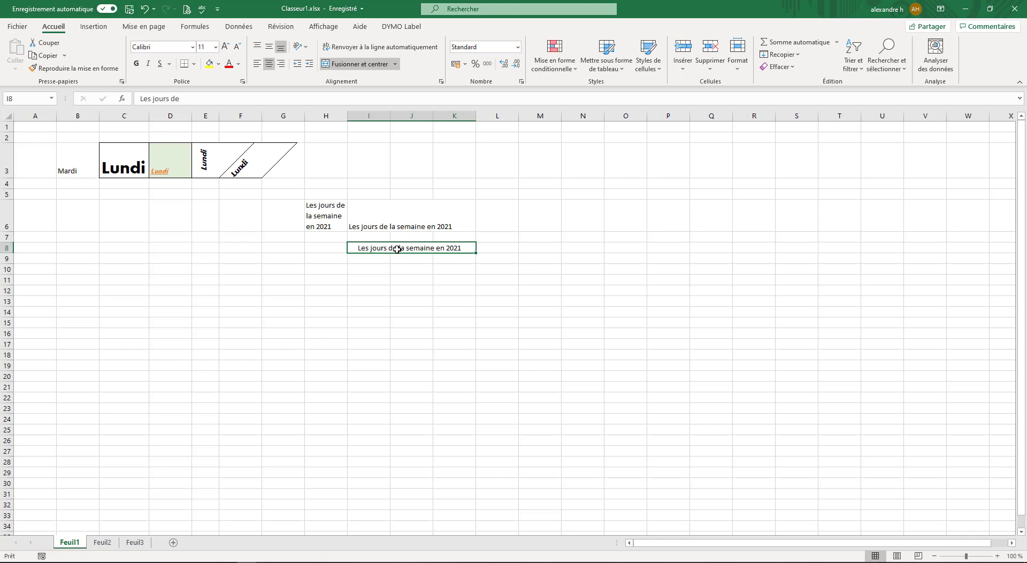
# Toggle Merge & Center off and on repeatedly for cells I8 to K8
pyautogui.click(395, 65)
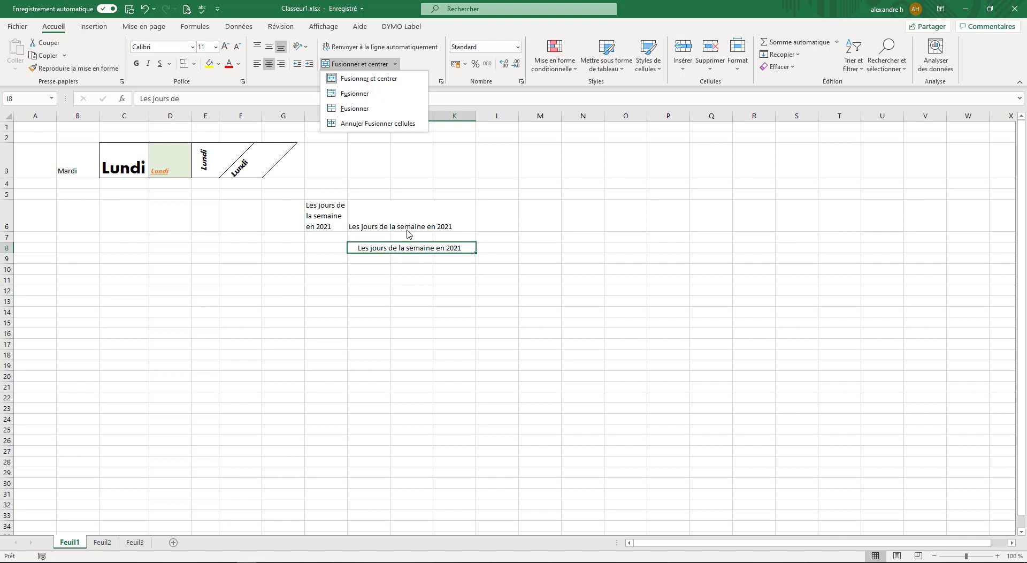
pyautogui.click(355, 66)
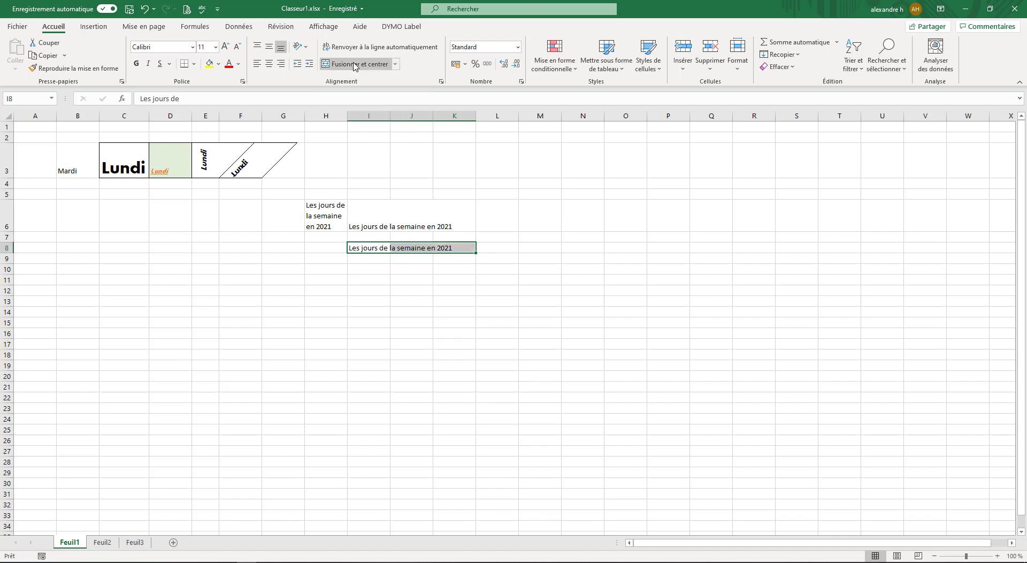
pyautogui.click(355, 66)
pyautogui.click(353, 66)
pyautogui.click(353, 65)
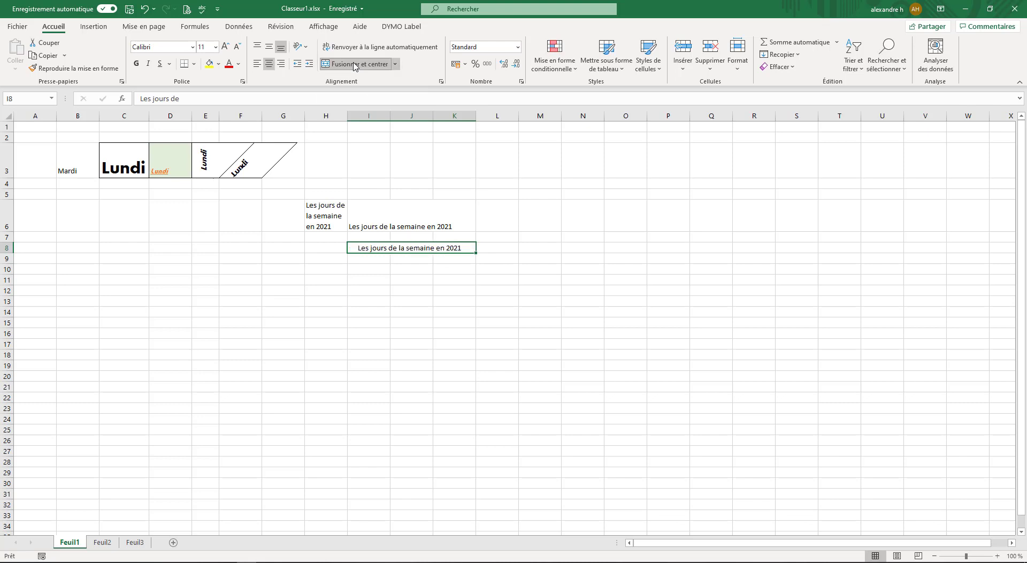
pyautogui.click(353, 66)
pyautogui.click(354, 66)
pyautogui.click(354, 65)
pyautogui.click(353, 65)
# Unmerge cells I8 to K8, keeping the text centered in cell I8
pyautogui.click(398, 67)
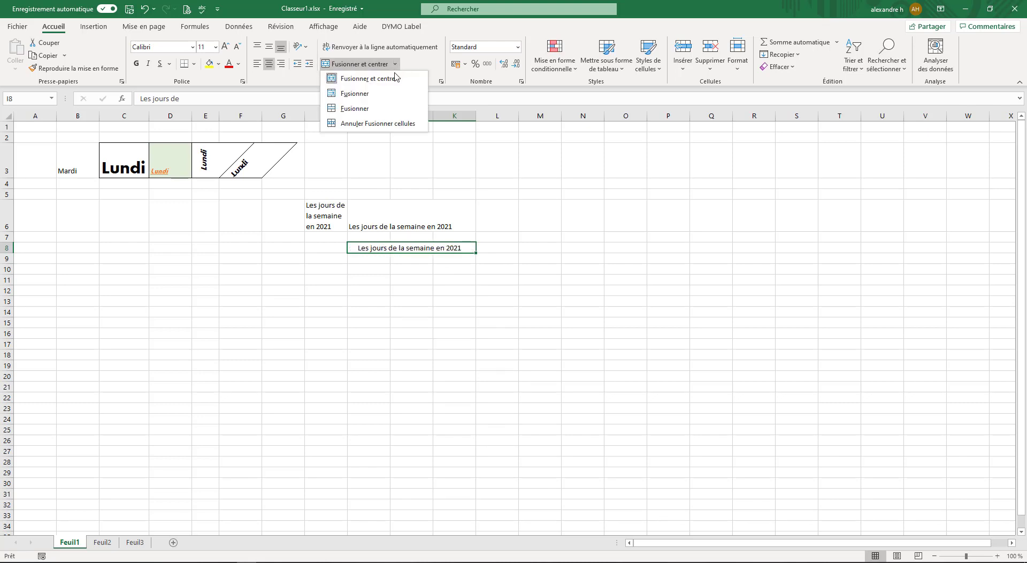
pyautogui.click(369, 131)
pyautogui.click(385, 263)
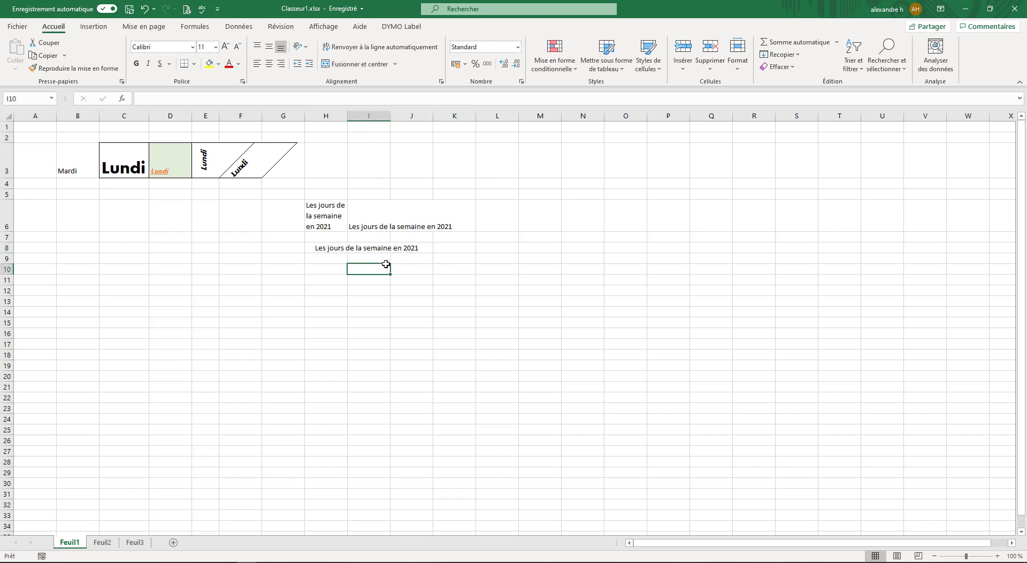